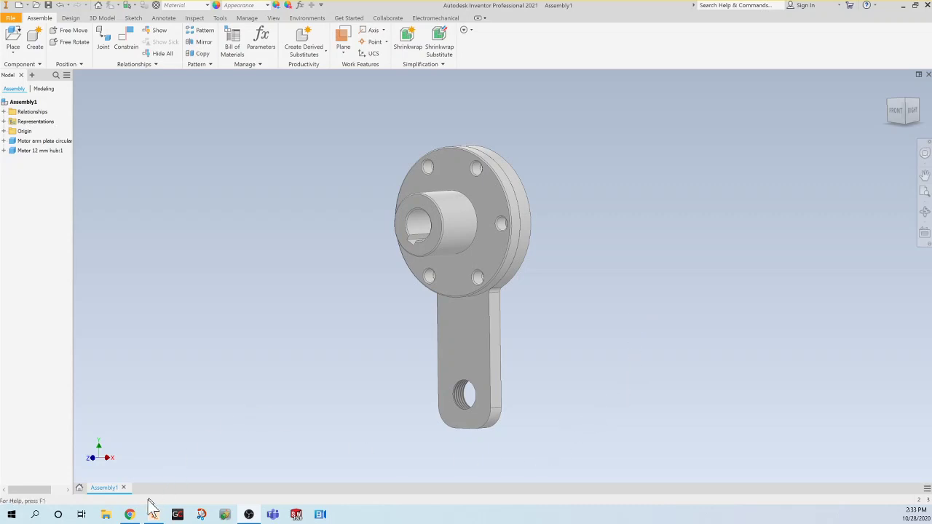
Load mcmaster.com in Chrome and open the Screws & Bolts category.
click(130, 515)
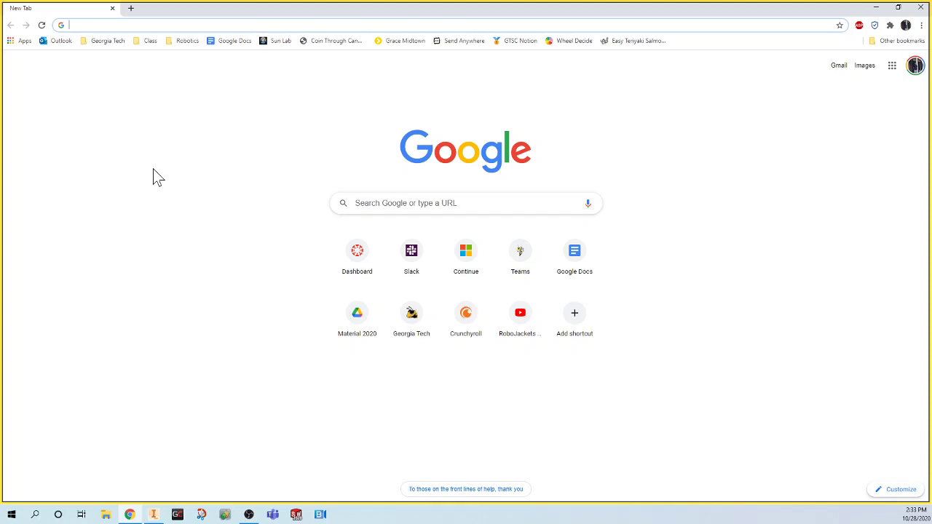
text(mc)
key(Return)
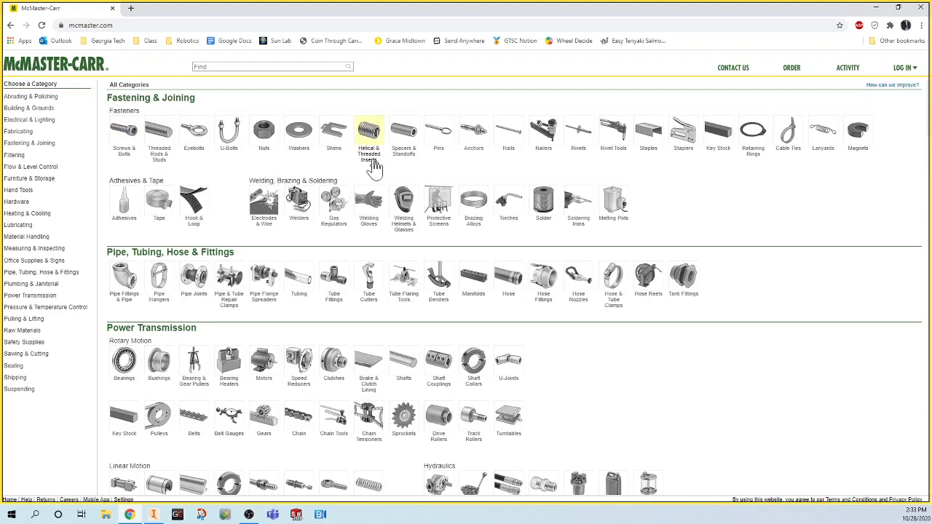
click(124, 131)
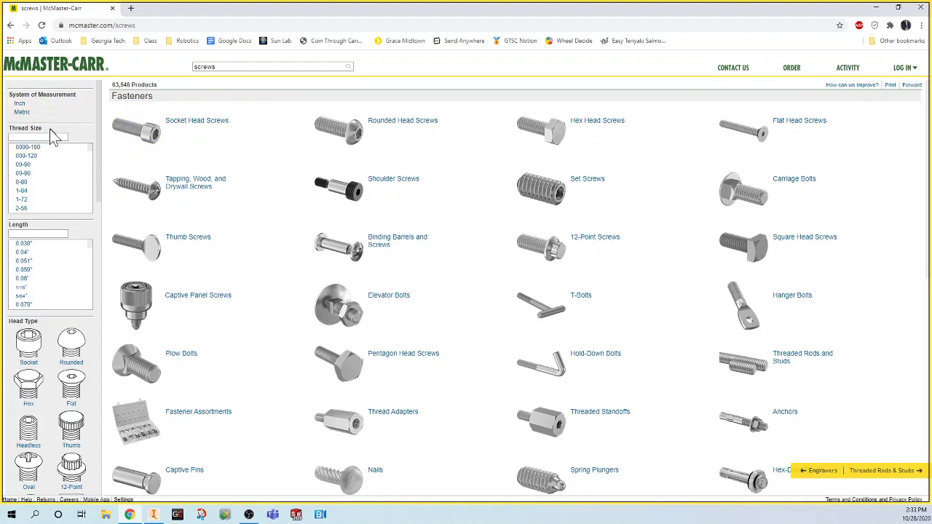
Filter the screws to Metric and M5 thread size, then open Socket Head Screws.
click(22, 111)
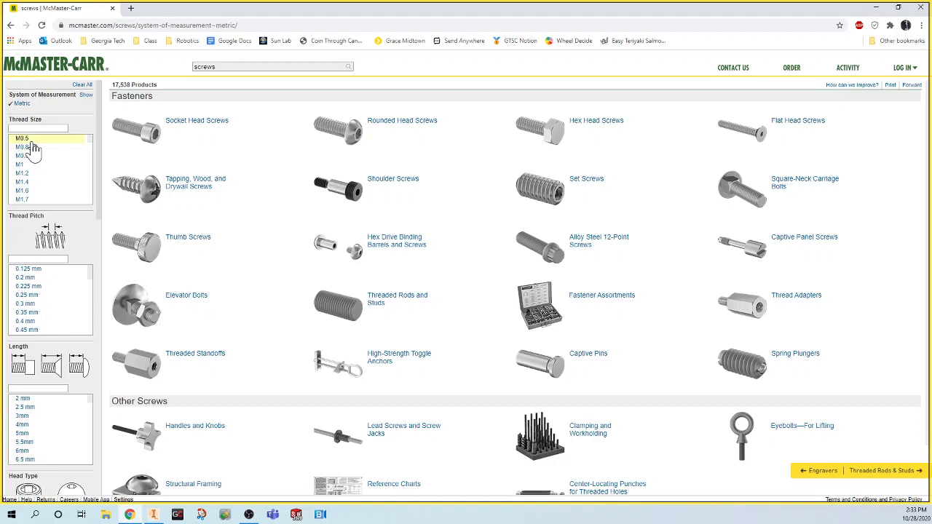
scroll(91, 142, down, 1)
drag(90, 141, 89, 159)
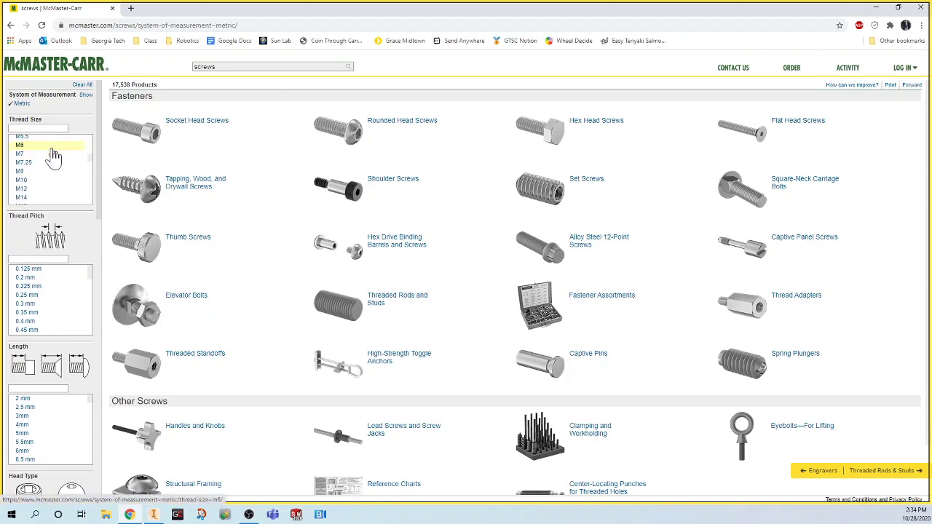
scroll(55, 156, up, 2)
click(39, 179)
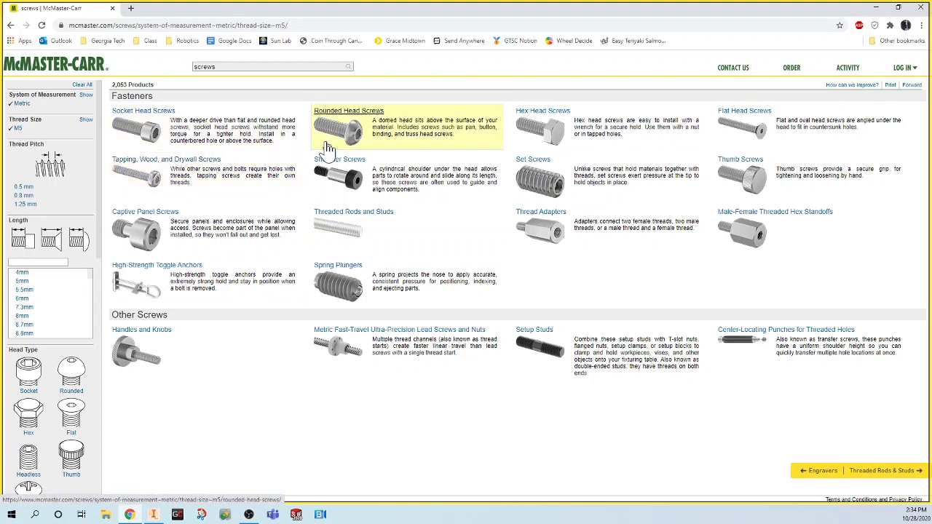
click(163, 119)
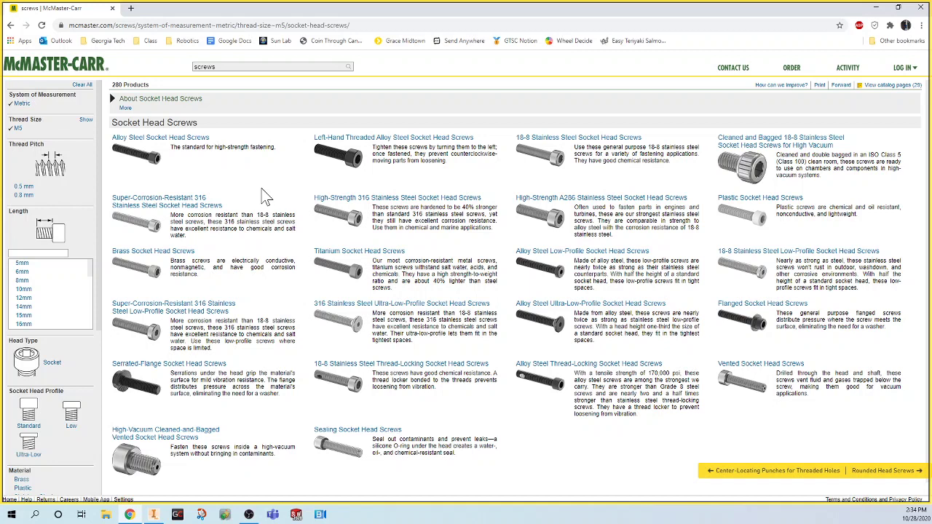
Open the Alloy Steel Socket Head Screws table and scroll through its lengths and finishes.
click(182, 159)
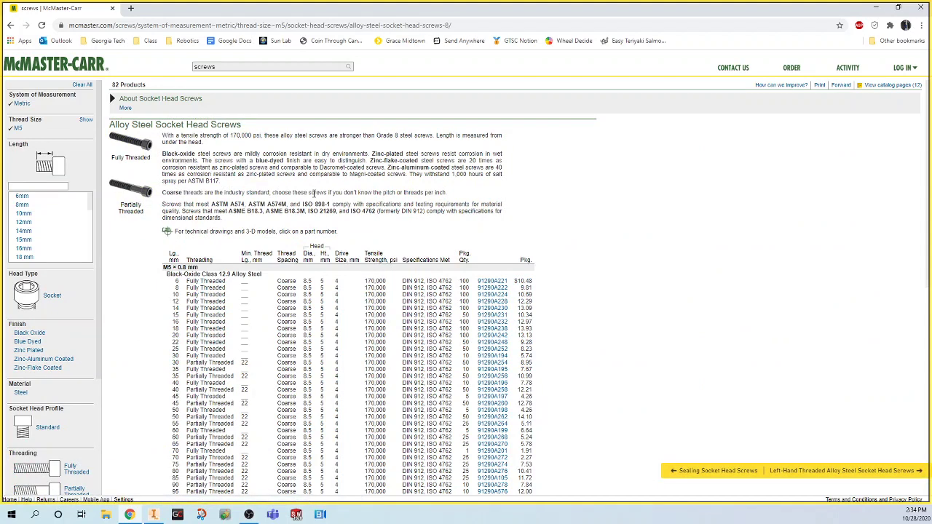
scroll(304, 244, down, 1)
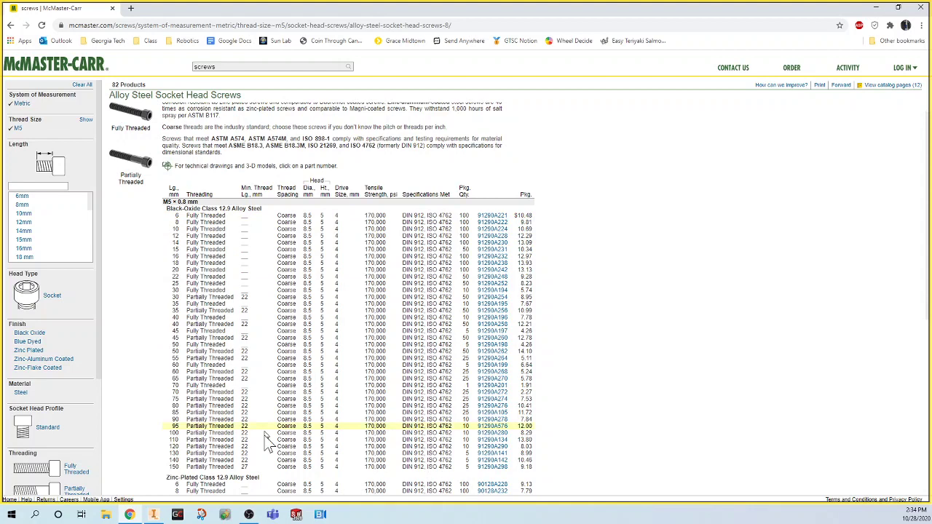
scroll(272, 469, up, 1)
scroll(272, 469, down, 3)
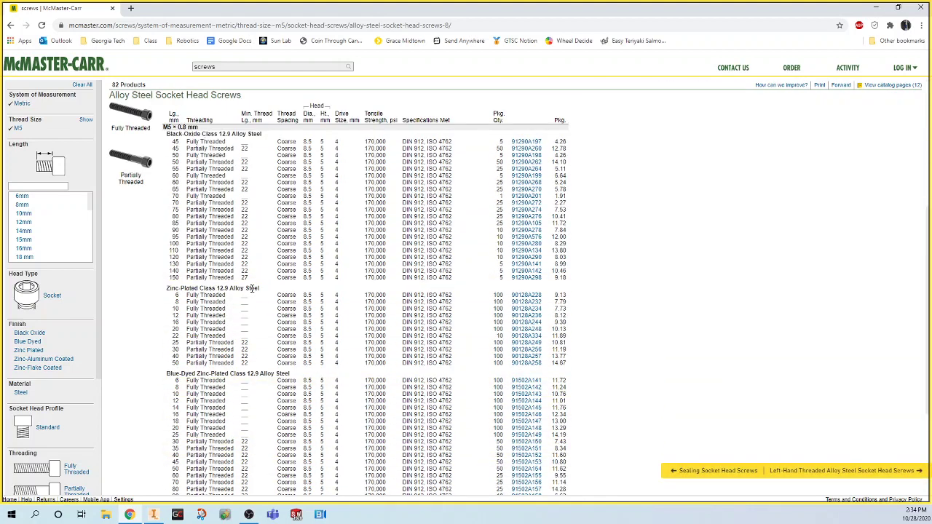
scroll(203, 375, down, 2)
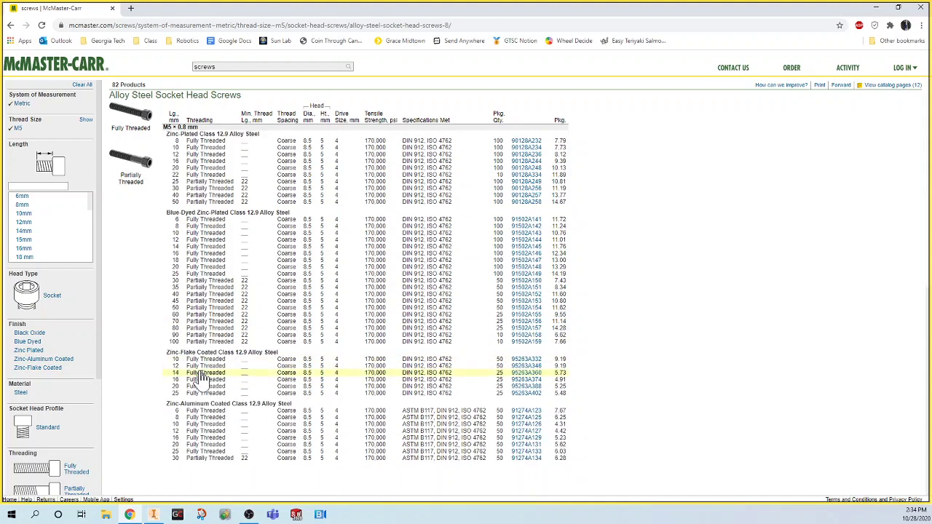
scroll(202, 376, up, 5)
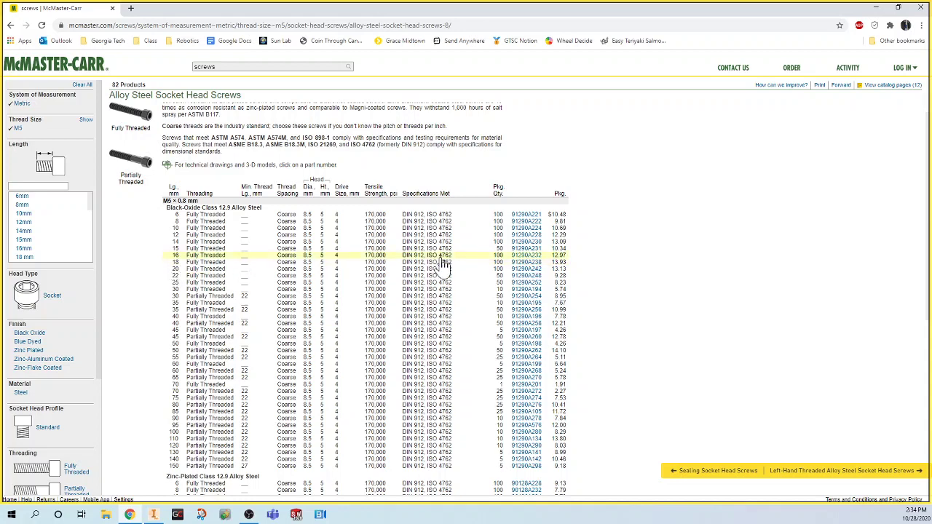
Open the product page for the 16 mm screw 91290A232 and scroll to its drawing.
click(532, 261)
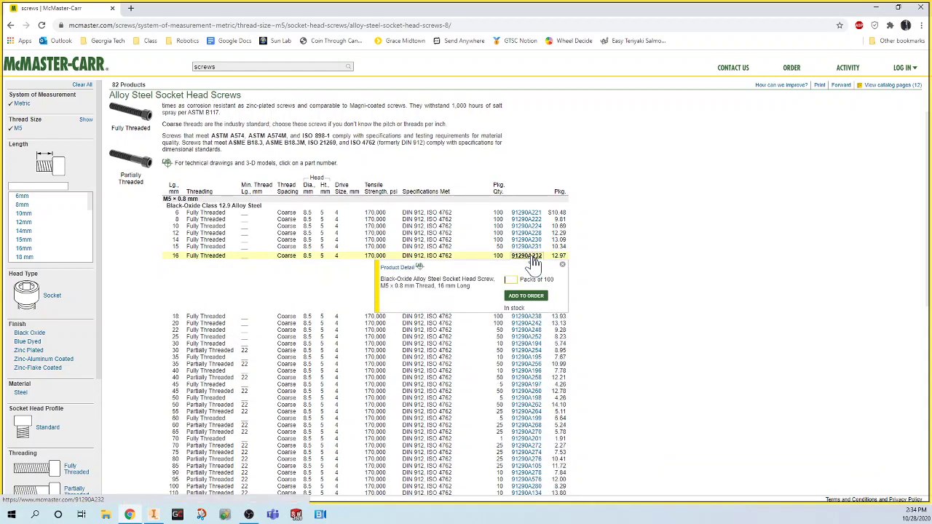
click(400, 268)
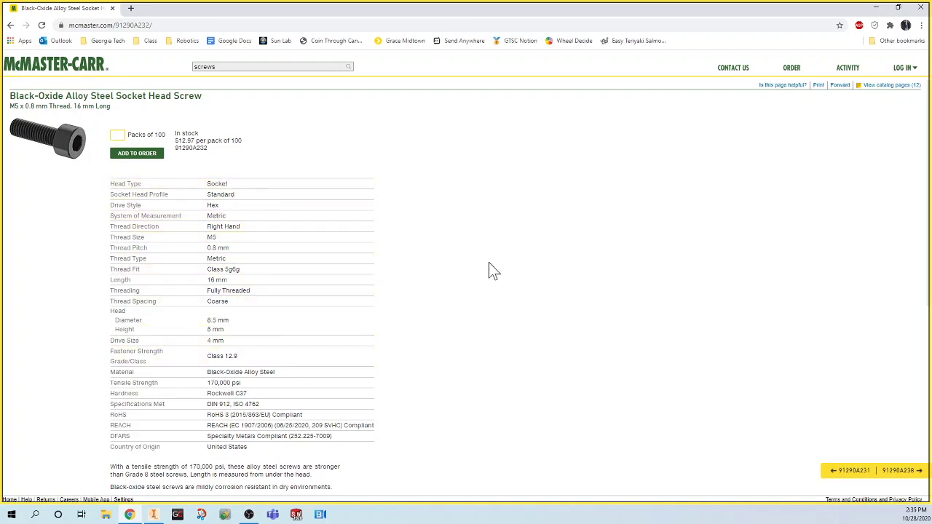
scroll(493, 271, down, 1)
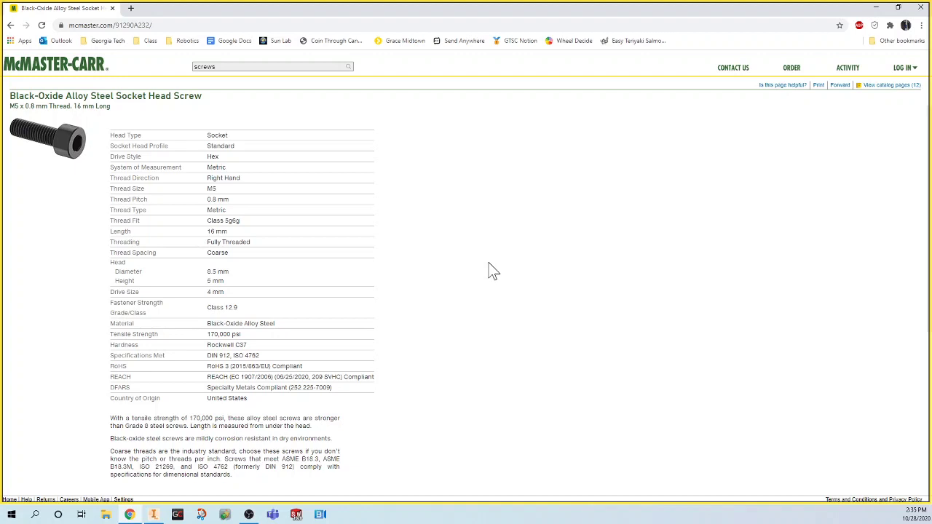
scroll(492, 271, down, 5)
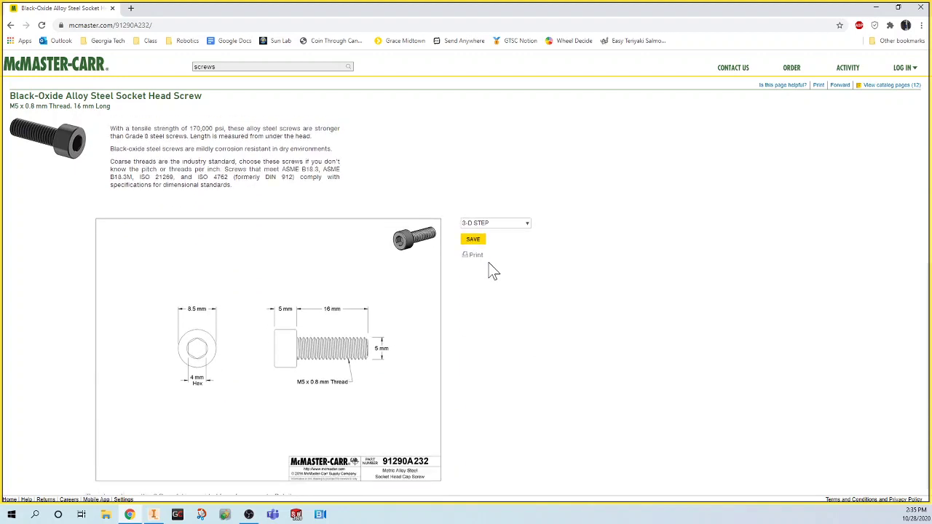
Download the 91290A232 screw as a 3-D STEP file, then bring up File Explorer.
click(497, 217)
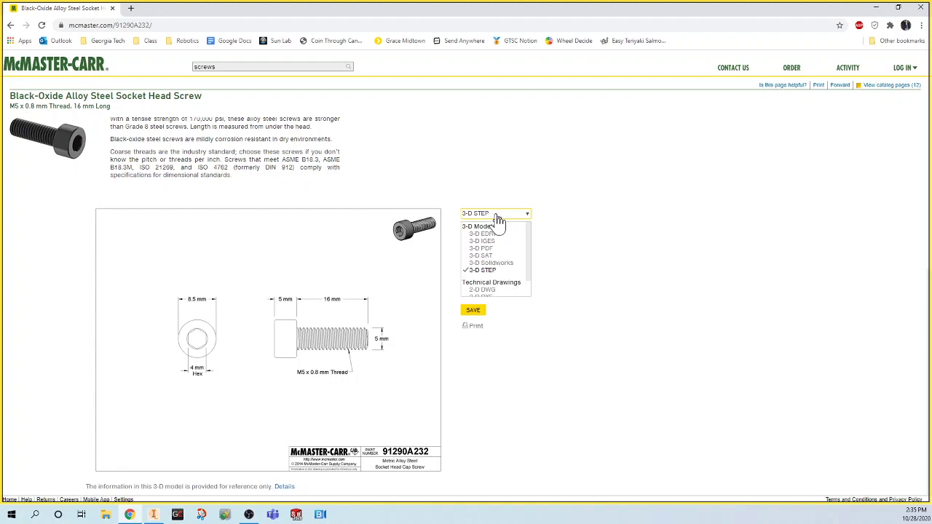
click(498, 272)
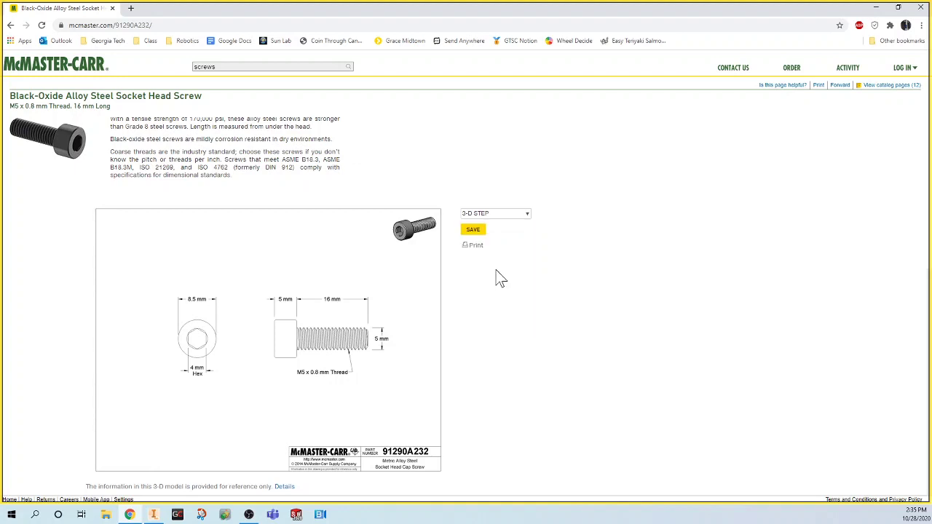
click(473, 230)
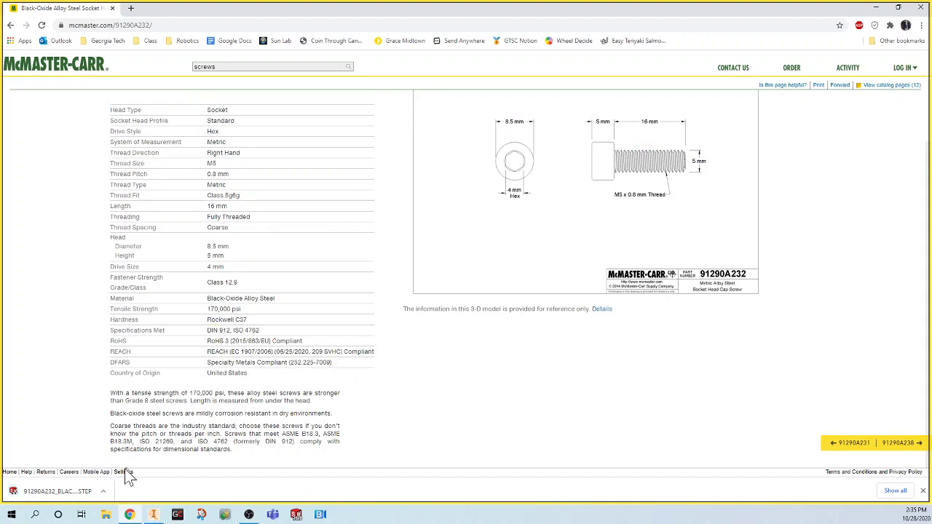
click(106, 515)
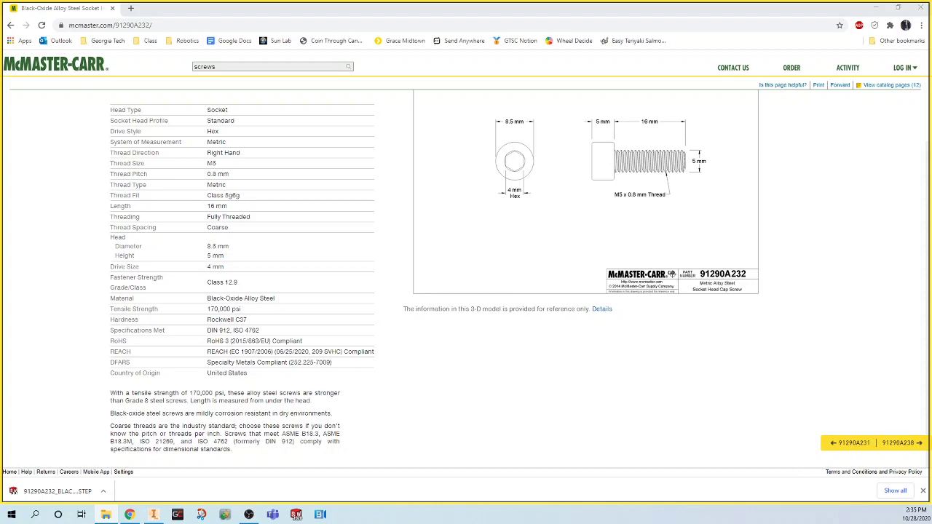
Drag the 91290A232 STEP file from Downloads into the EV Grand Prix Brakes folder.
drag(552, 63, 474, 58)
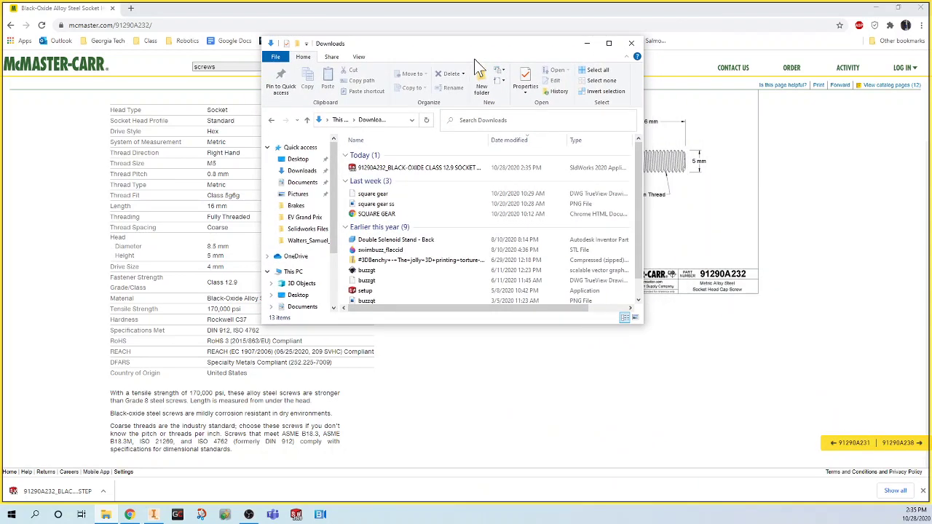
click(423, 172)
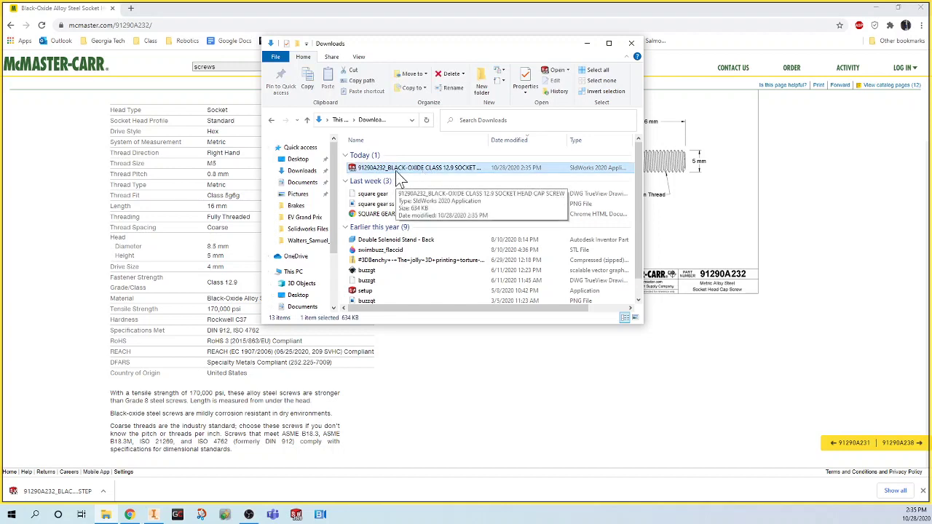
drag(393, 177, 294, 209)
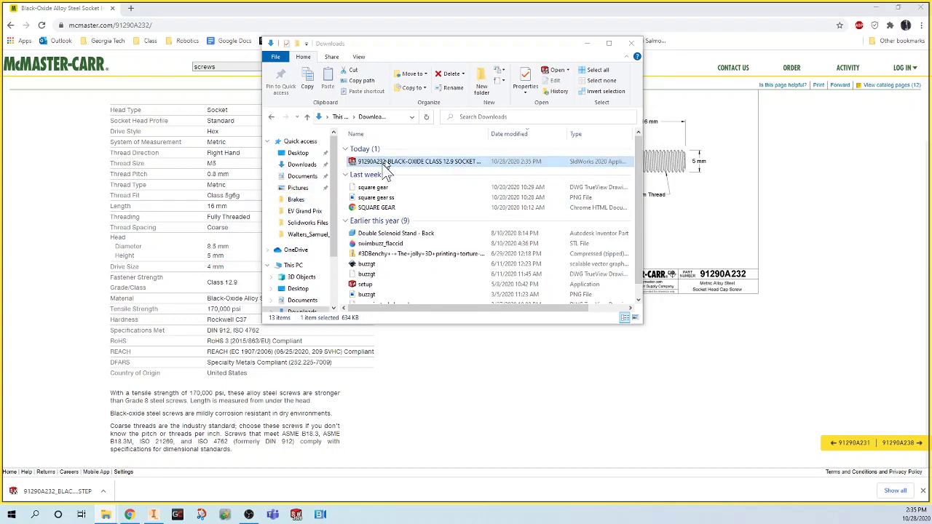
drag(386, 169, 291, 207)
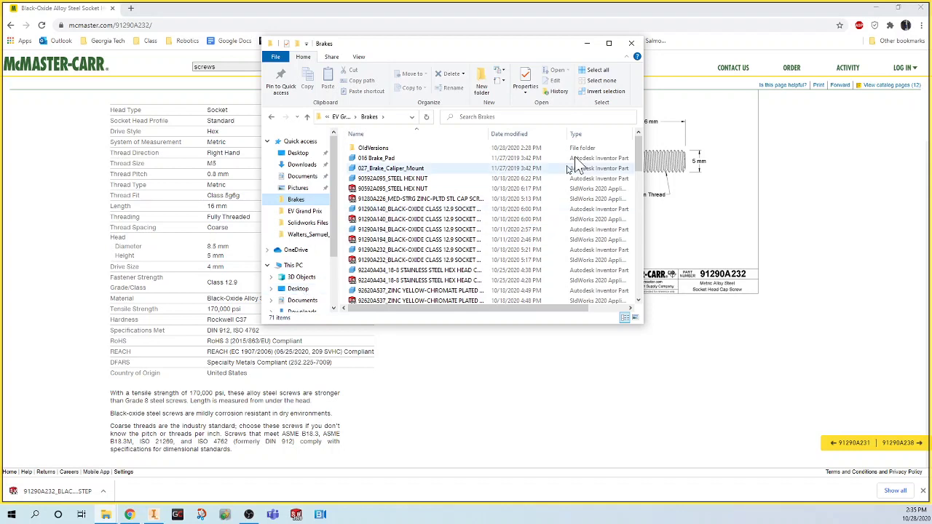
Close File Explorer and return to Inventor's Assembly1 with the motor arm plate and hub.
click(631, 43)
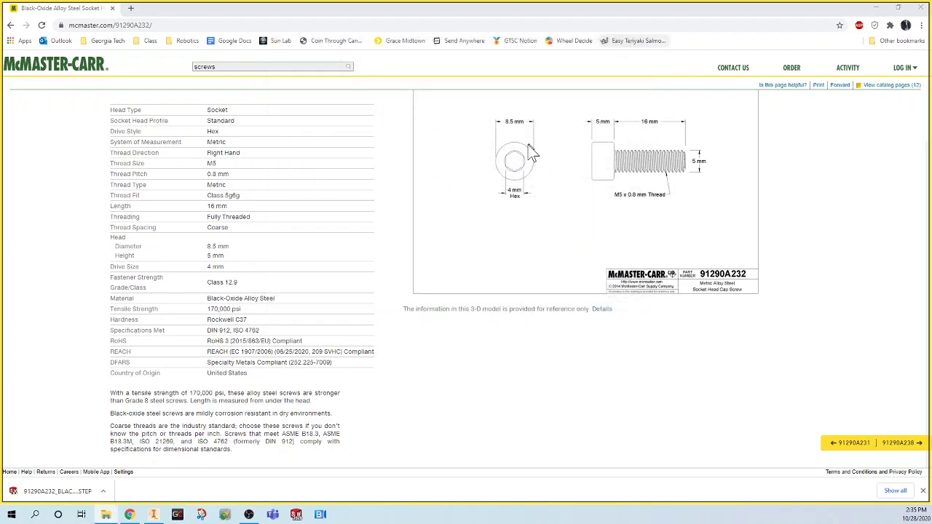
click(153, 515)
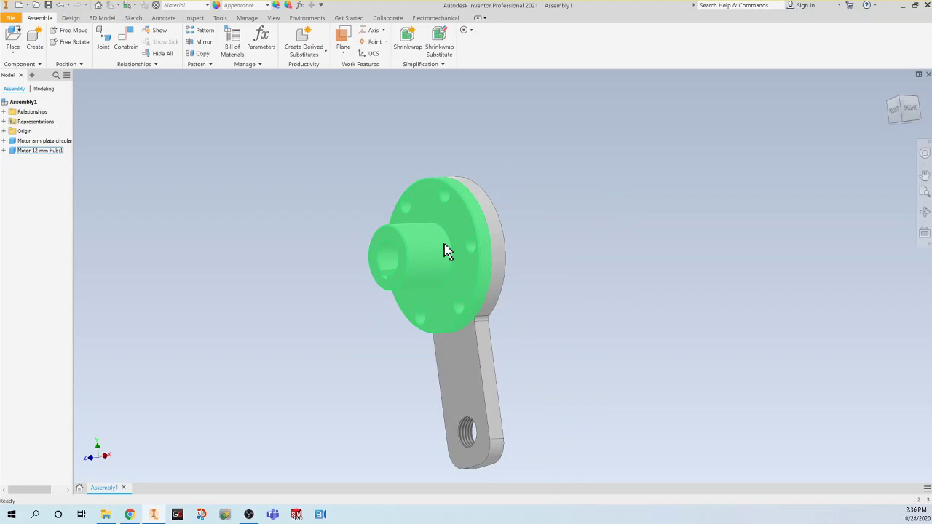
click(445, 252)
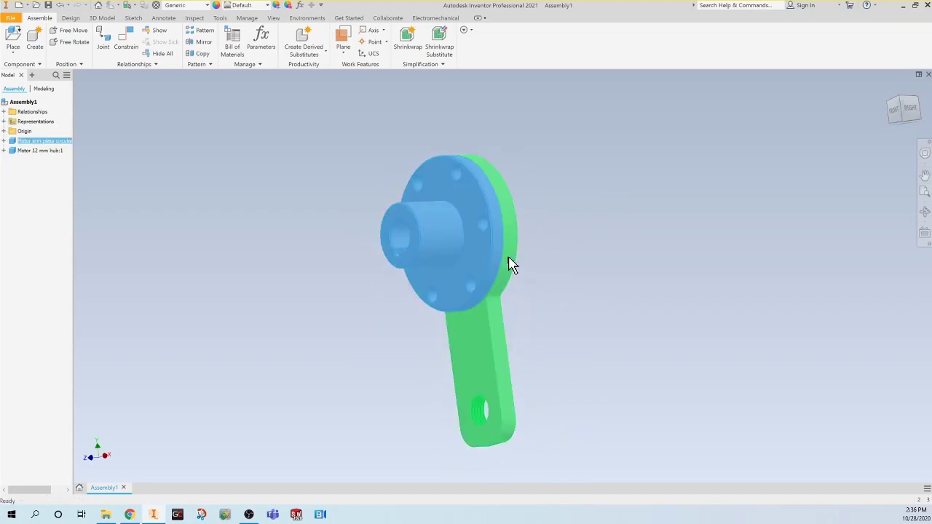
click(509, 257)
click(379, 311)
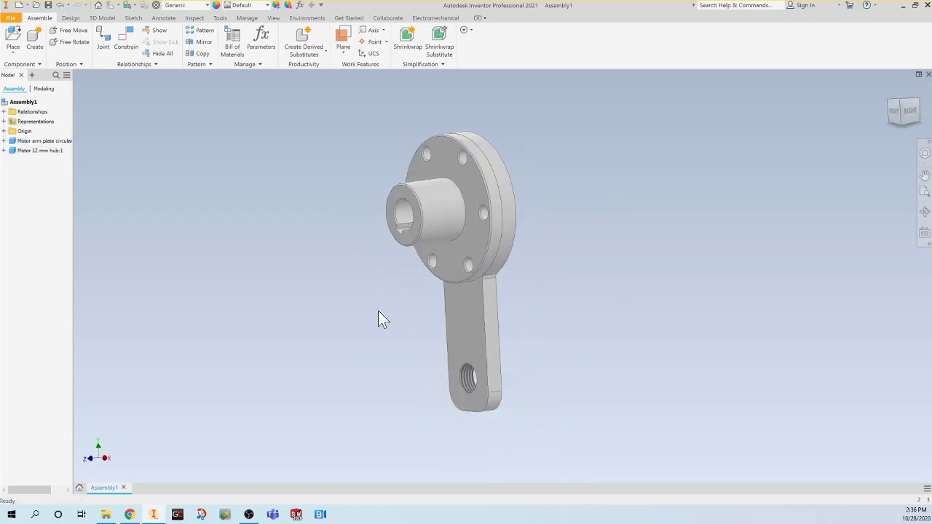
shift+middle_drag(379, 312, 355, 281)
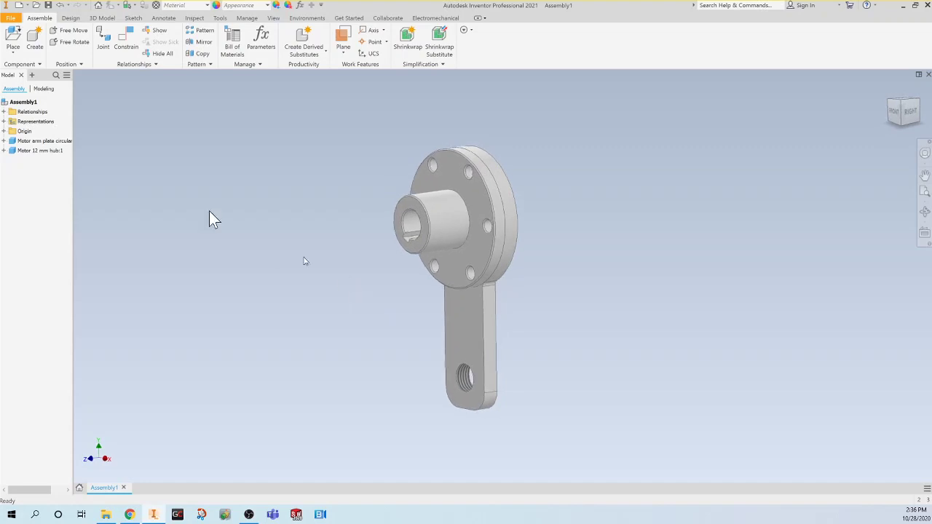
Place the 91290A232 STEP file as an imported CAD component, keeping Convert Model.
click(16, 54)
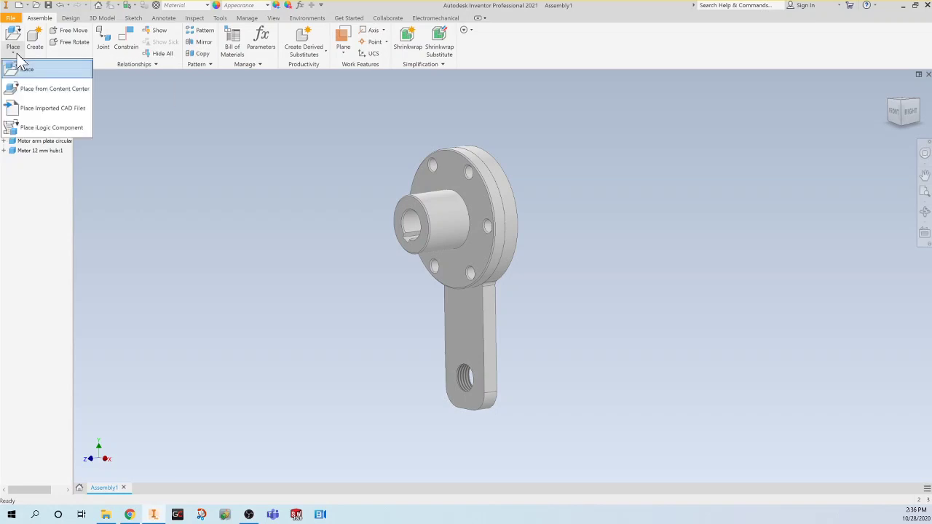
click(48, 115)
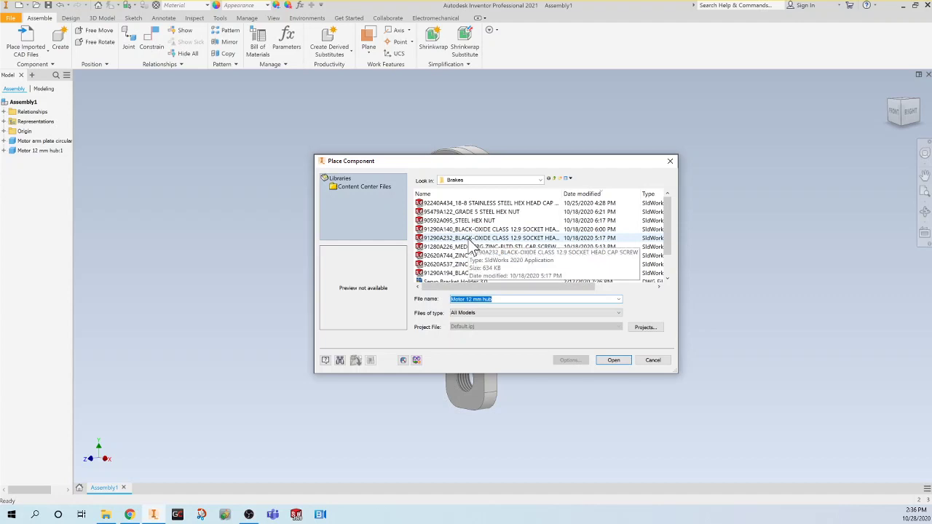
click(470, 241)
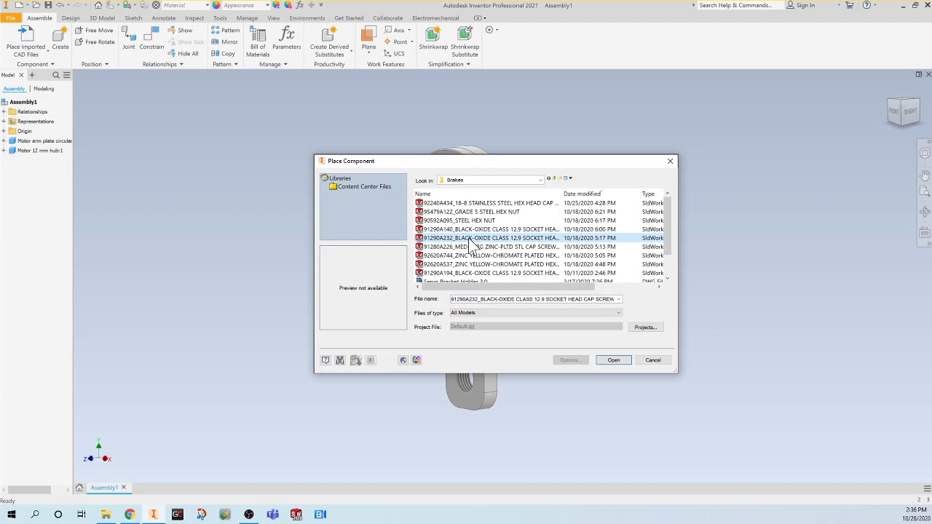
double_click(470, 241)
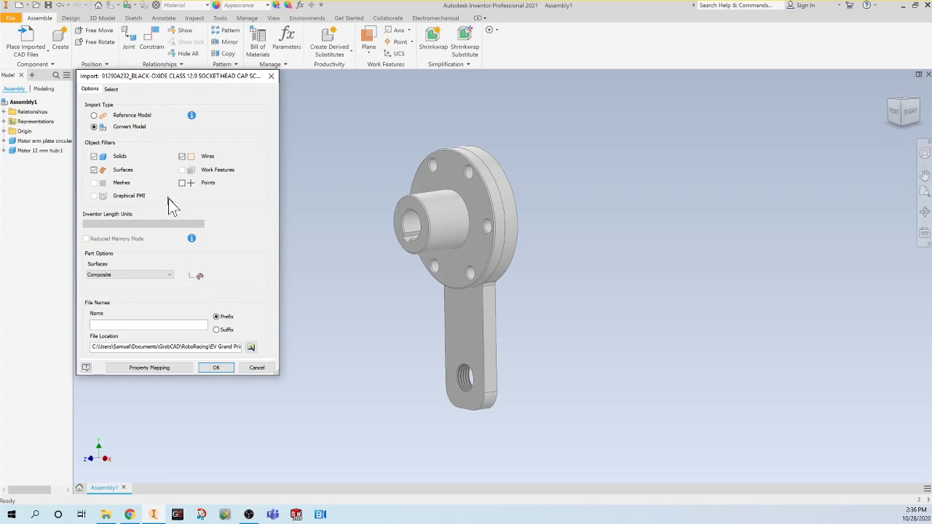
click(216, 367)
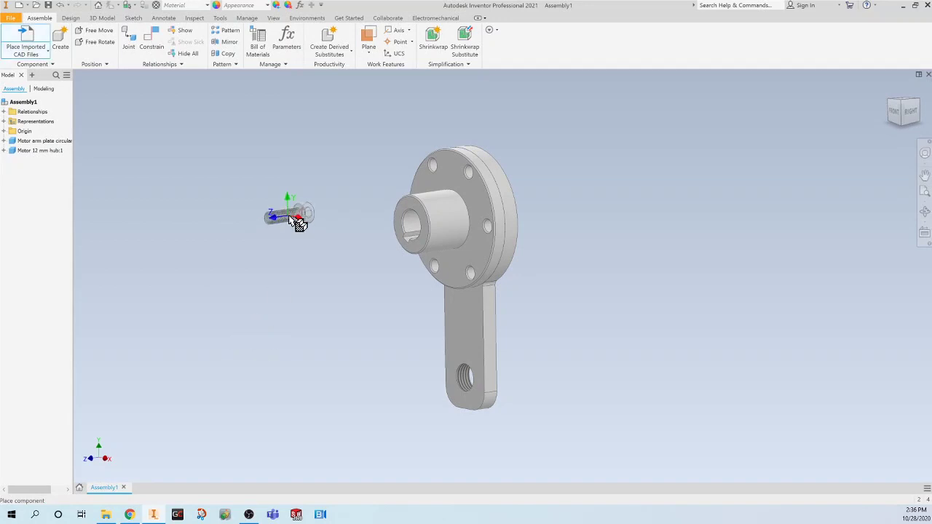
Drop four copies of the 91290A232 screw into Assembly1 and finish placement.
click(335, 194)
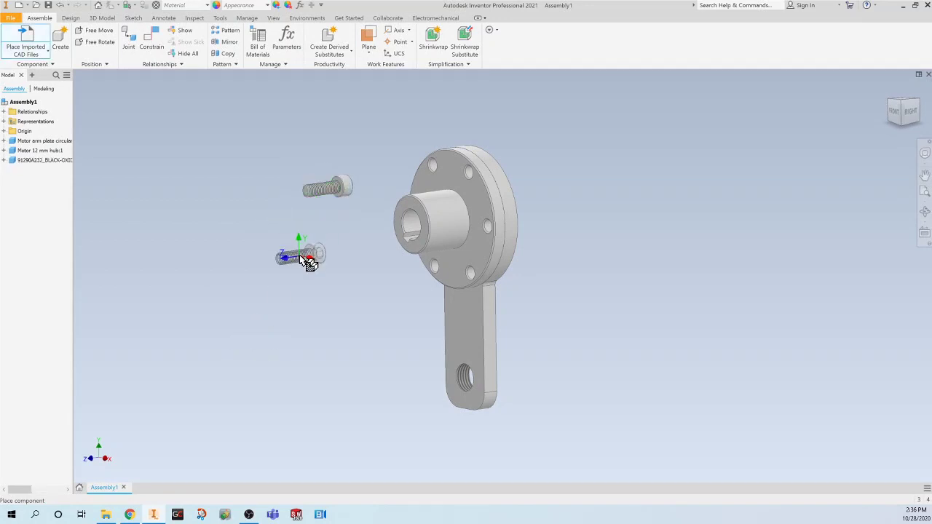
click(327, 235)
click(256, 289)
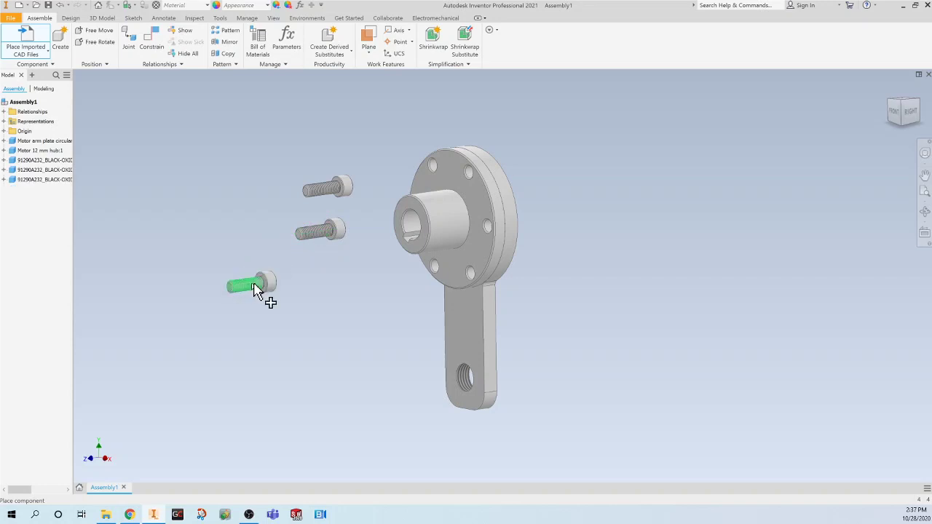
click(337, 324)
right_click(317, 285)
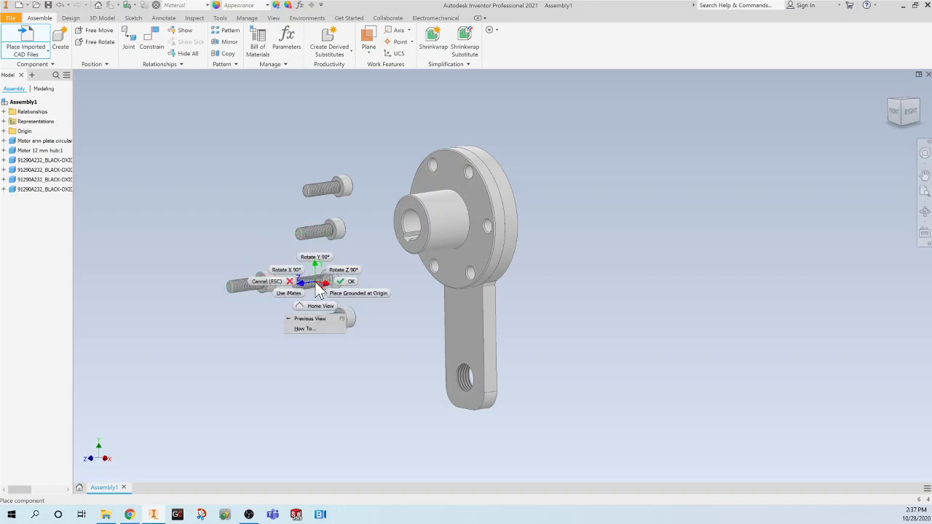
click(340, 281)
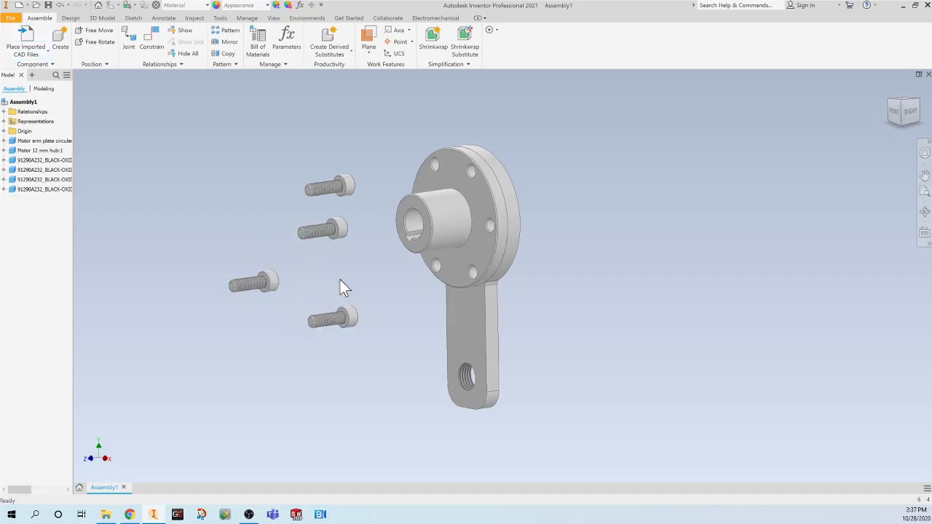
right_click(354, 282)
Start an Insert constraint and seat the top screw in a flange hole.
click(376, 271)
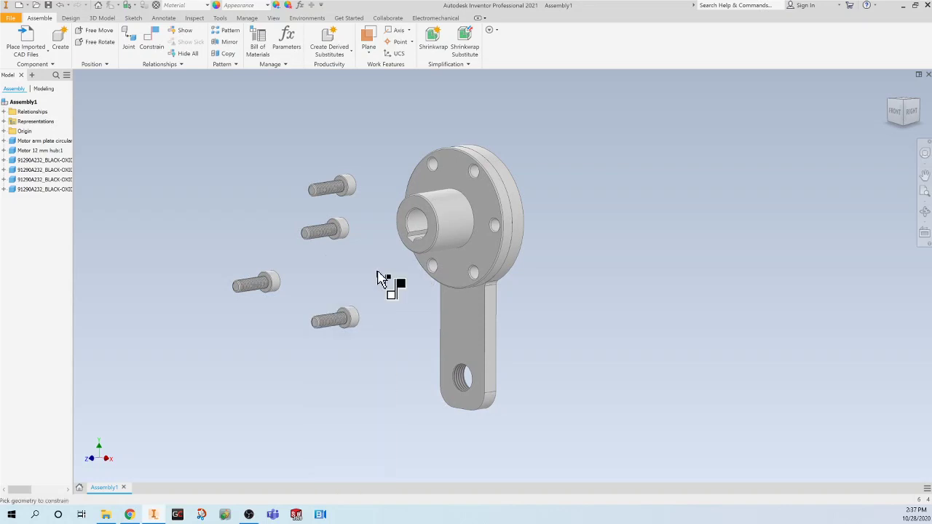
click(135, 119)
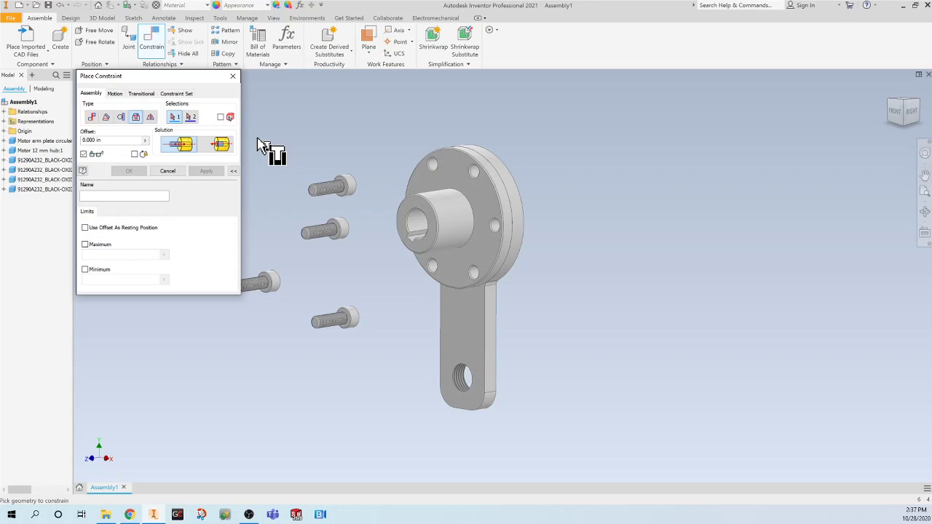
click(346, 188)
right_click(348, 188)
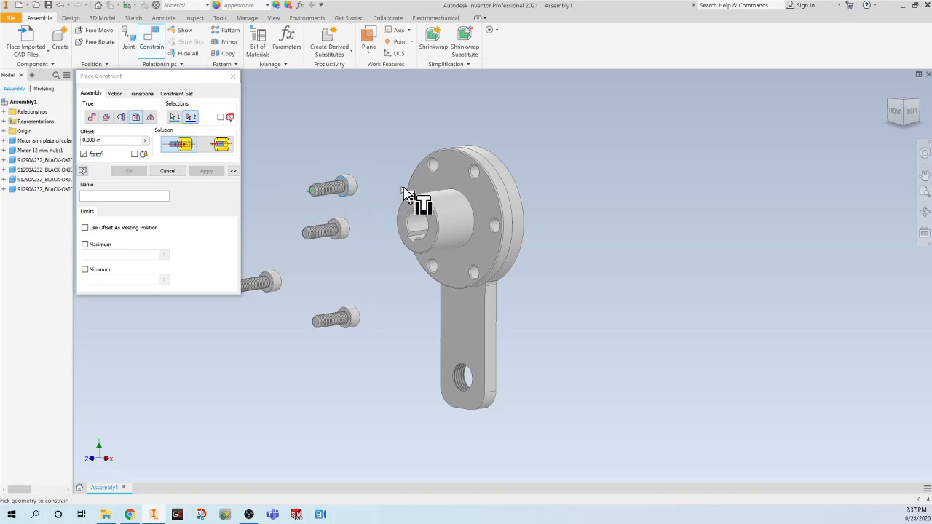
click(480, 177)
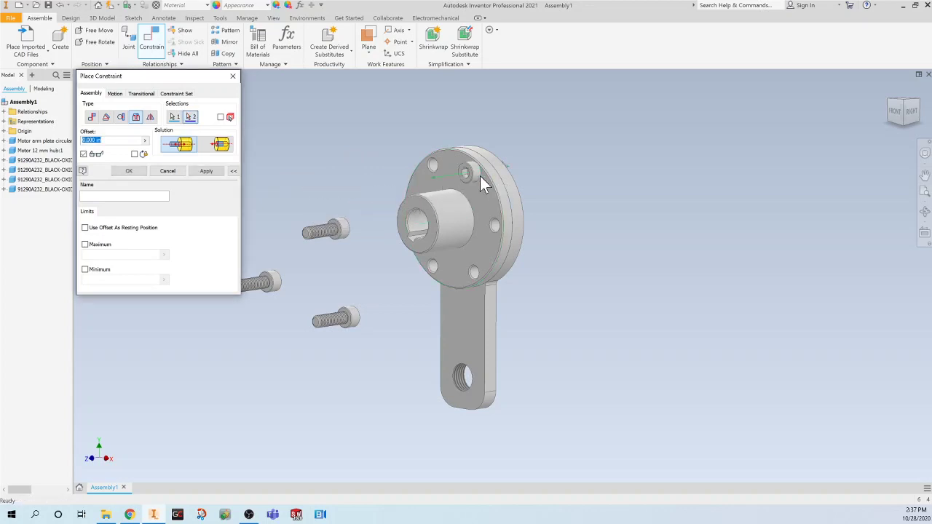
click(207, 171)
Insert the second and third screws into the lower and left flange holes, flipping the third.
click(343, 234)
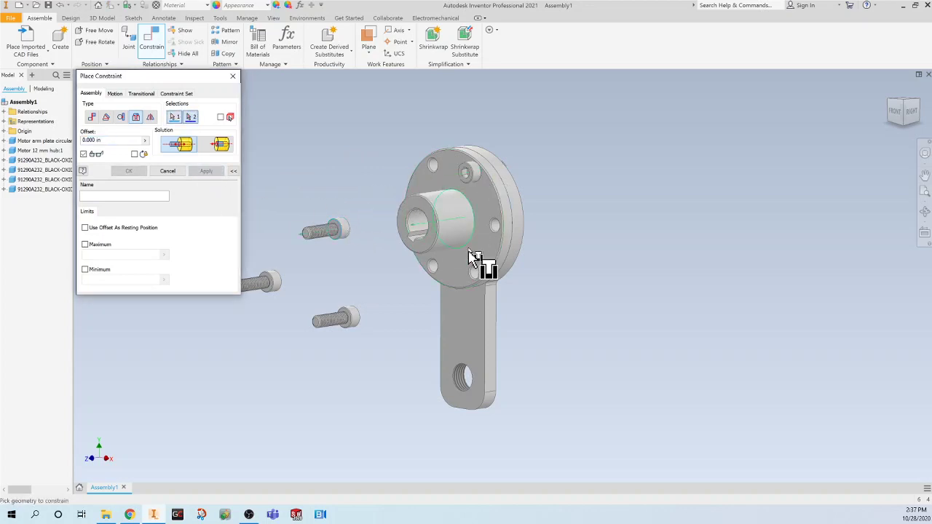
click(477, 270)
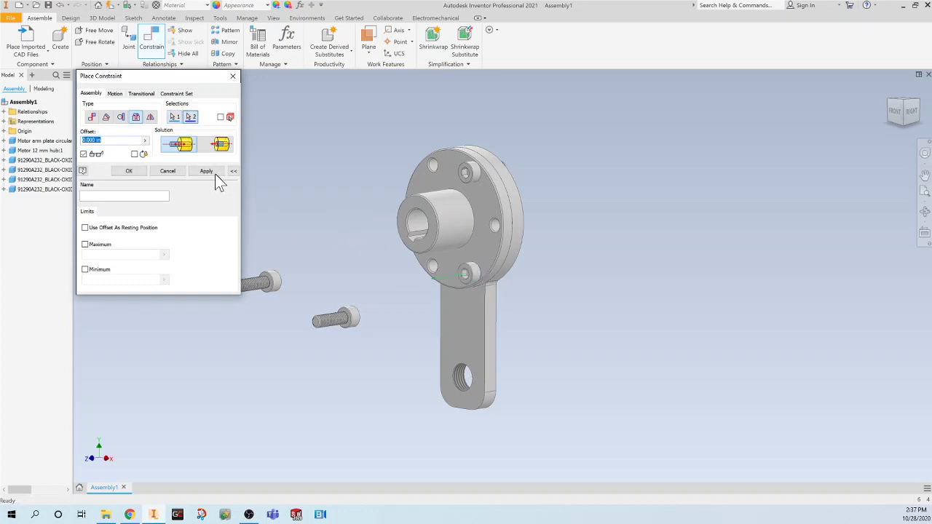
click(207, 171)
click(276, 293)
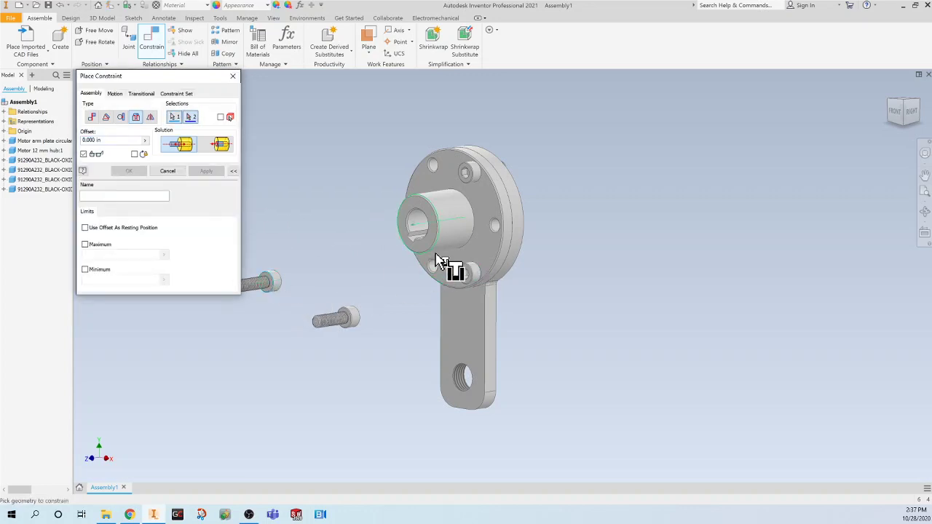
click(437, 264)
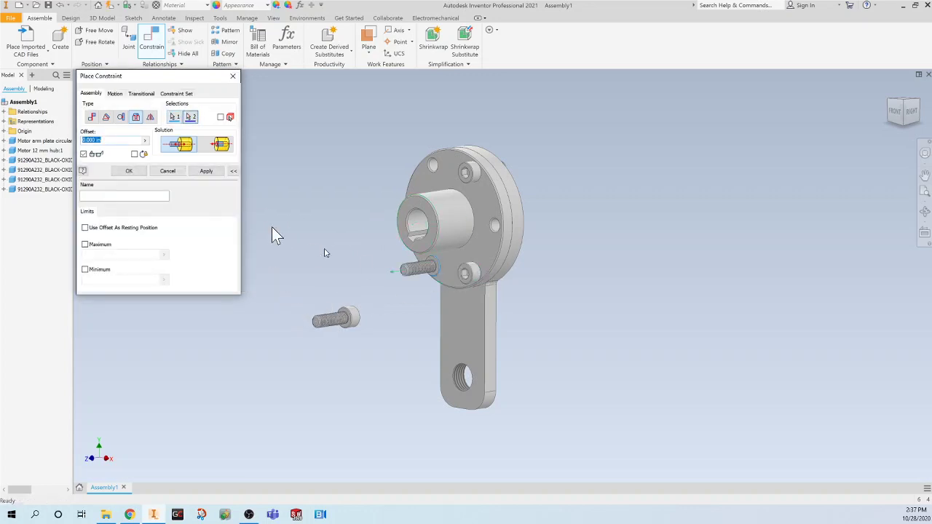
click(221, 146)
click(210, 171)
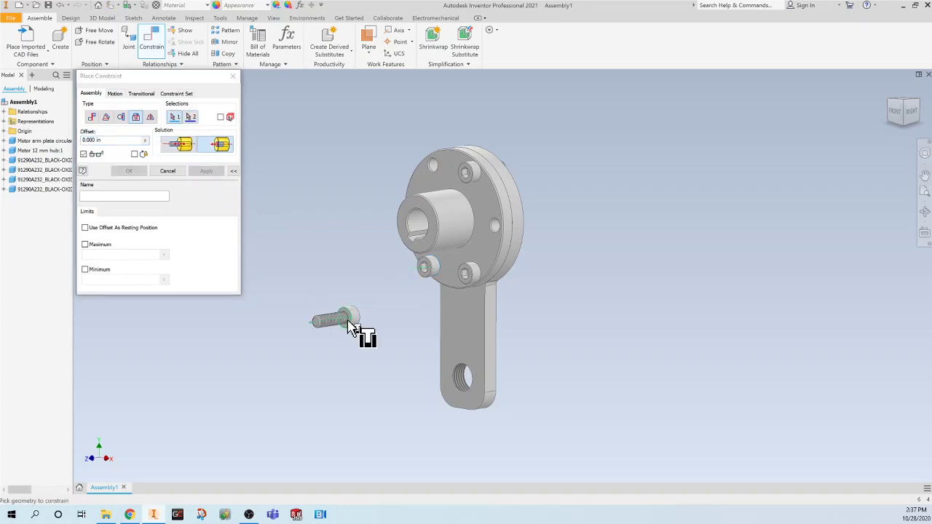
Insert the last screw into the top flange hole with flipped solution, then close the dialog.
click(350, 326)
click(431, 175)
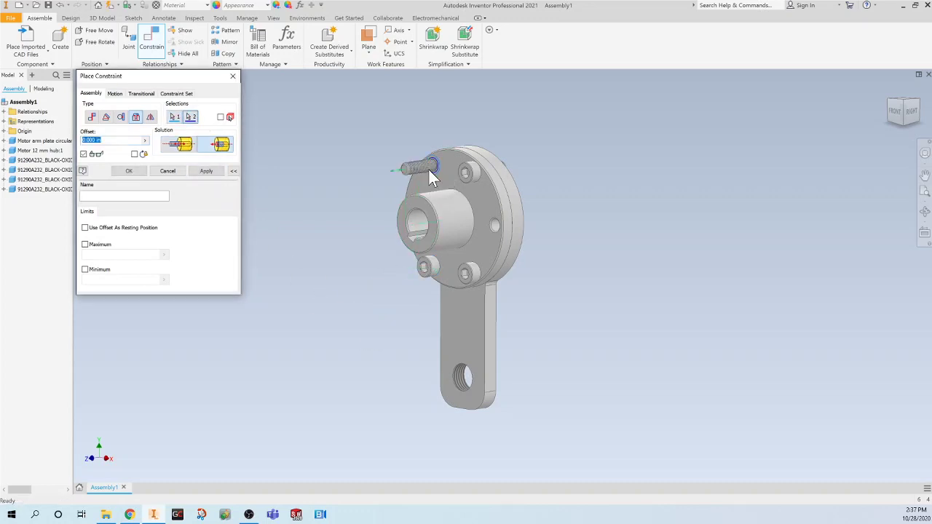
click(182, 144)
click(206, 172)
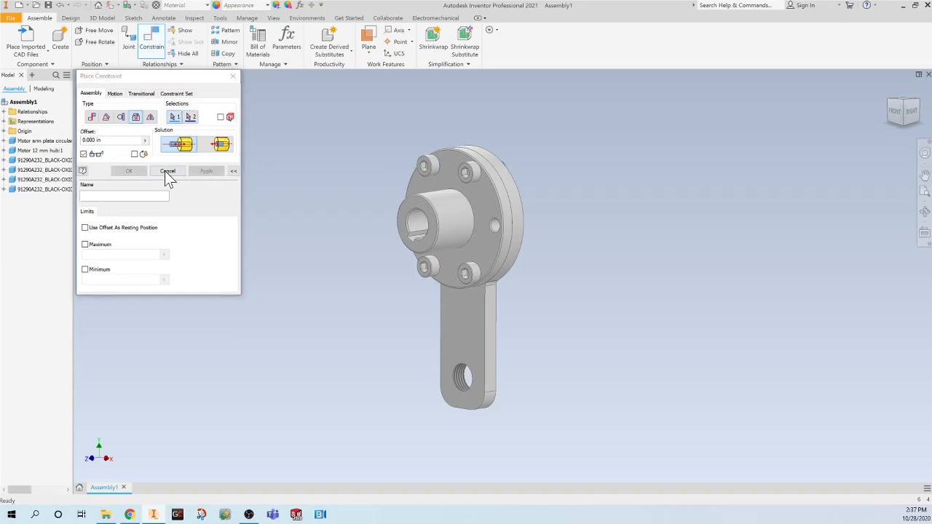
click(167, 170)
shift+middle_drag(167, 169, 594, 249)
key(F5)
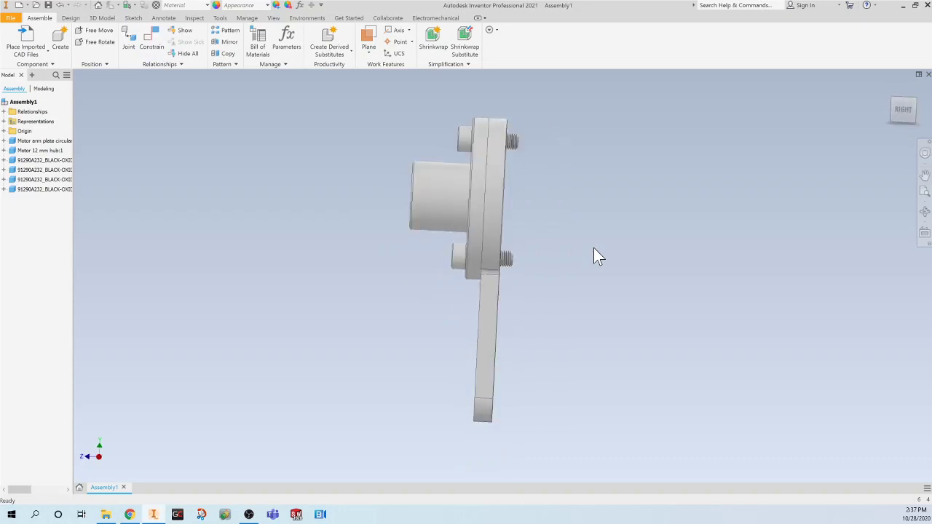
key(F5)
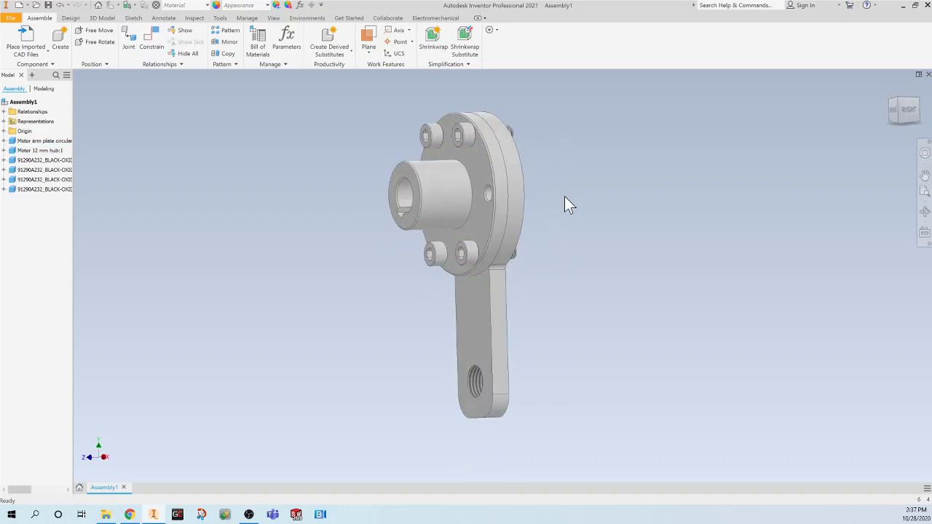
key(F5)
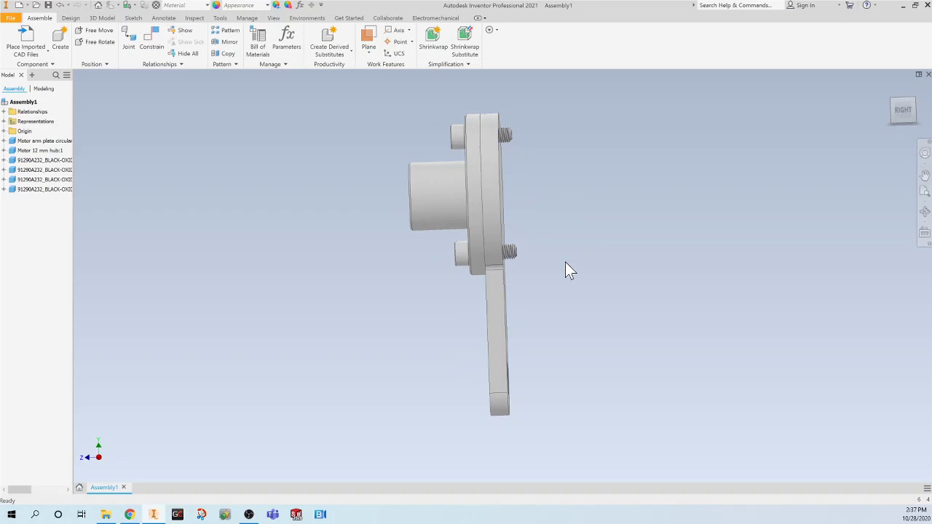
key(F5)
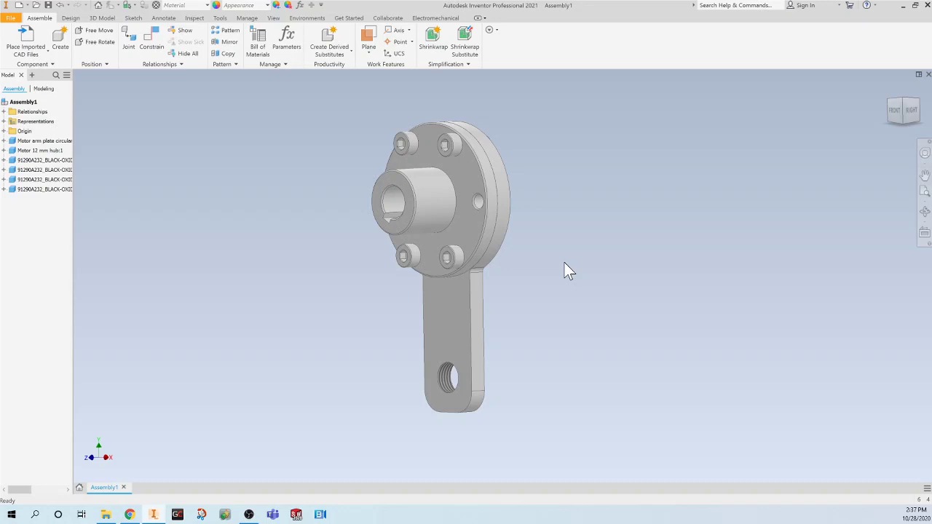
Browse McMaster-Carr's catalog to the black-oxide alloy steel socket head screws list.
click(129, 515)
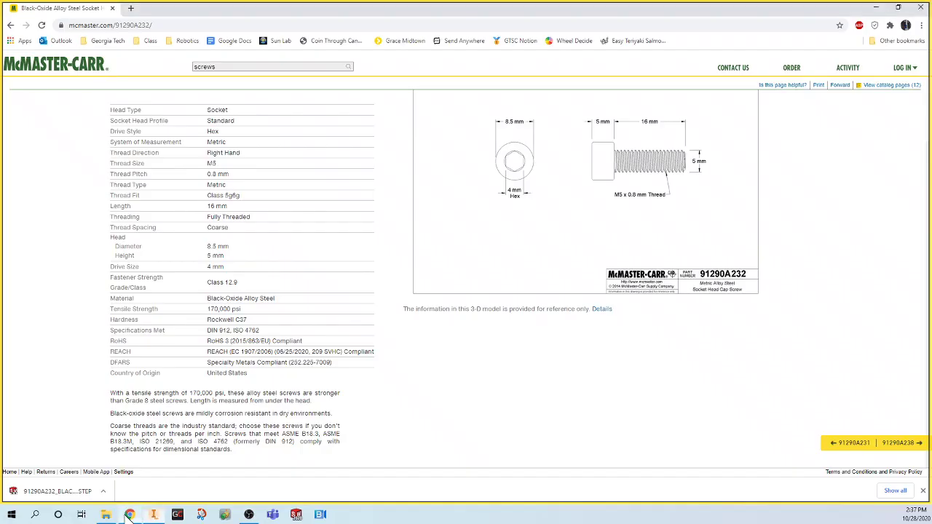
click(89, 70)
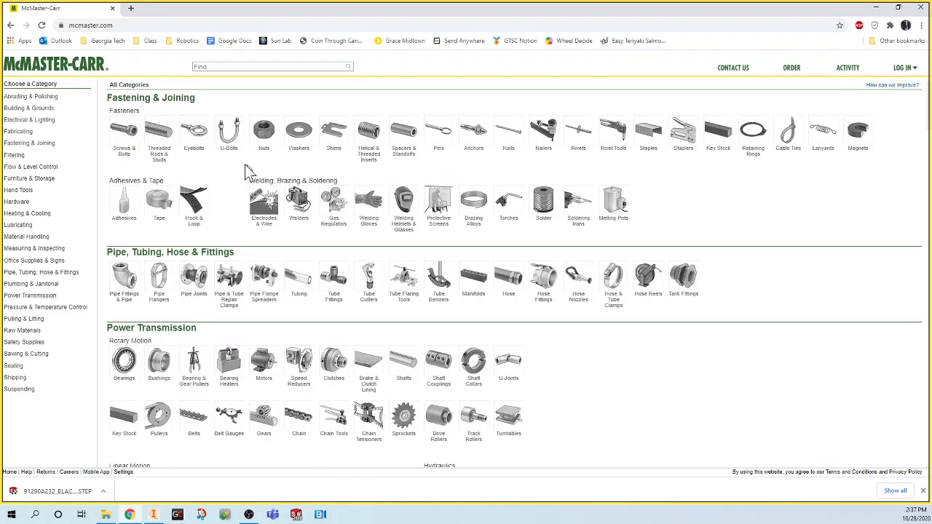
click(124, 132)
click(152, 166)
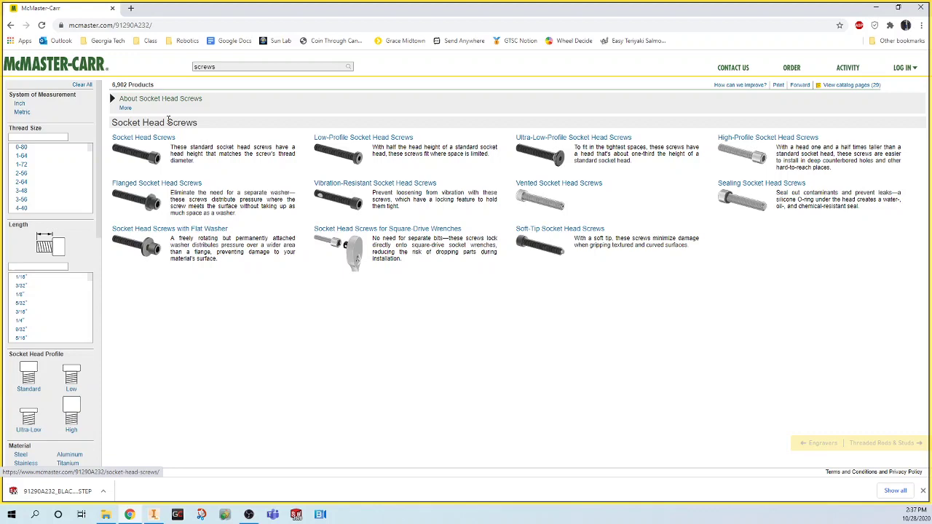
click(179, 151)
click(177, 147)
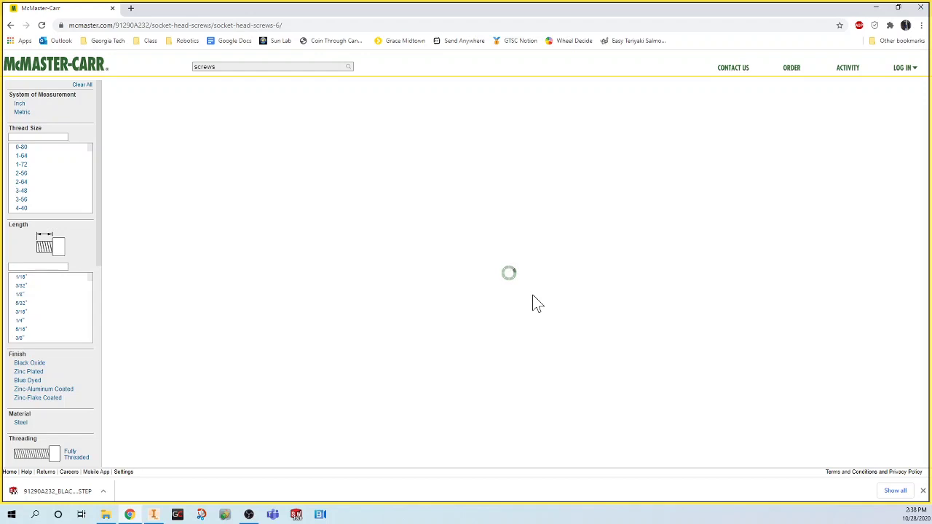
Open the 91251A051 product page and scroll down to its 3-D STEP download.
click(561, 298)
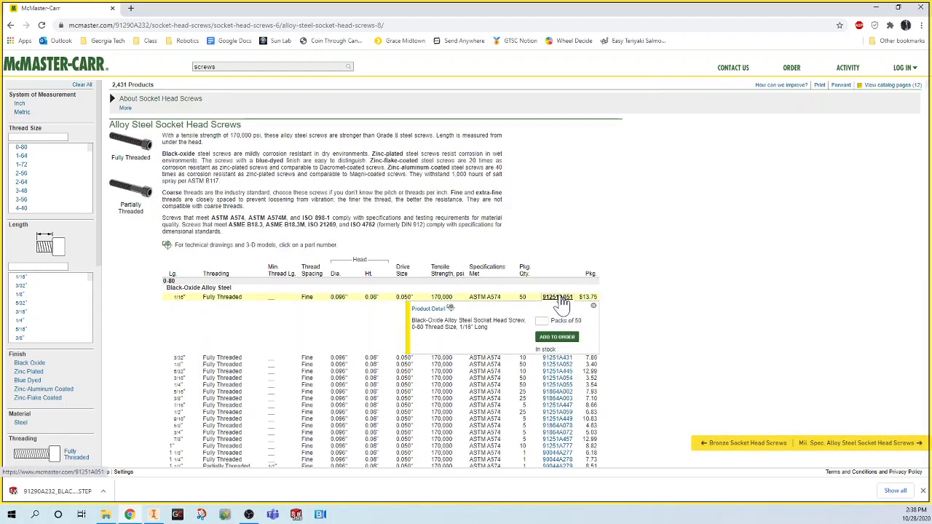
click(440, 312)
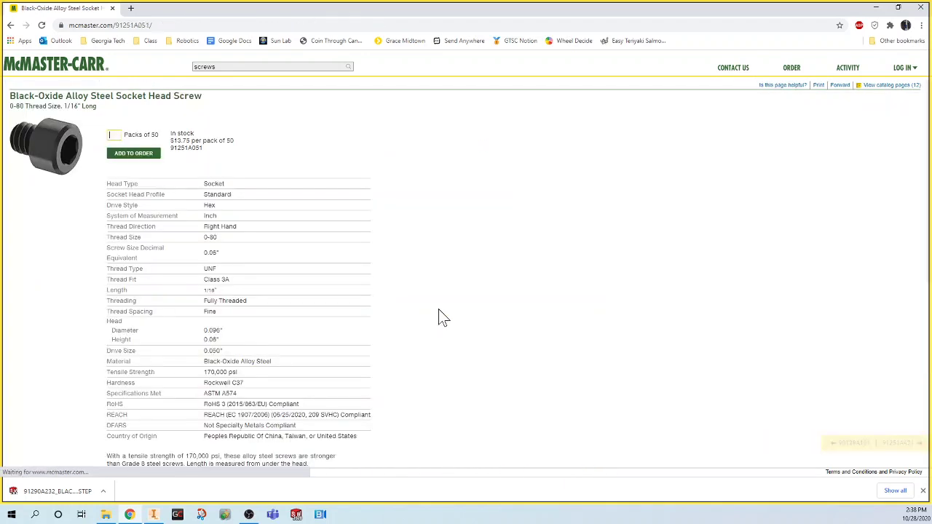
scroll(439, 316, down, 5)
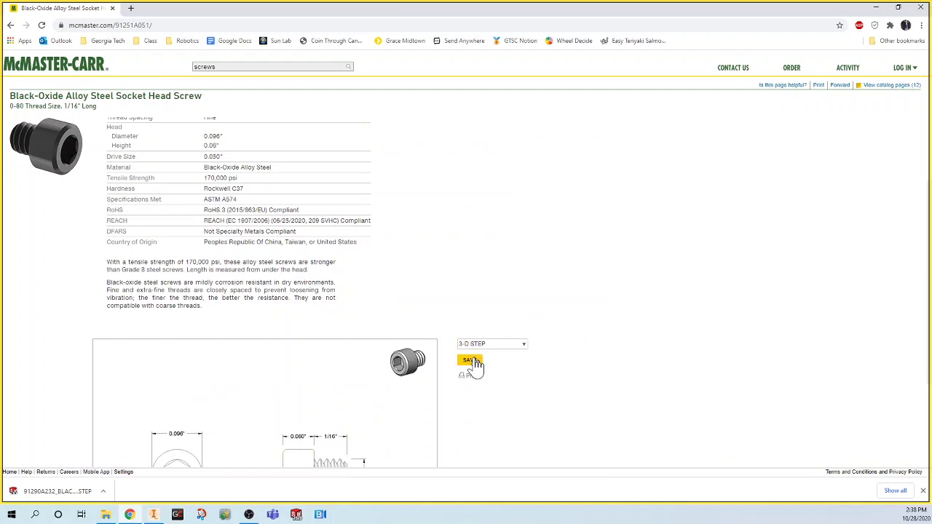
click(154, 515)
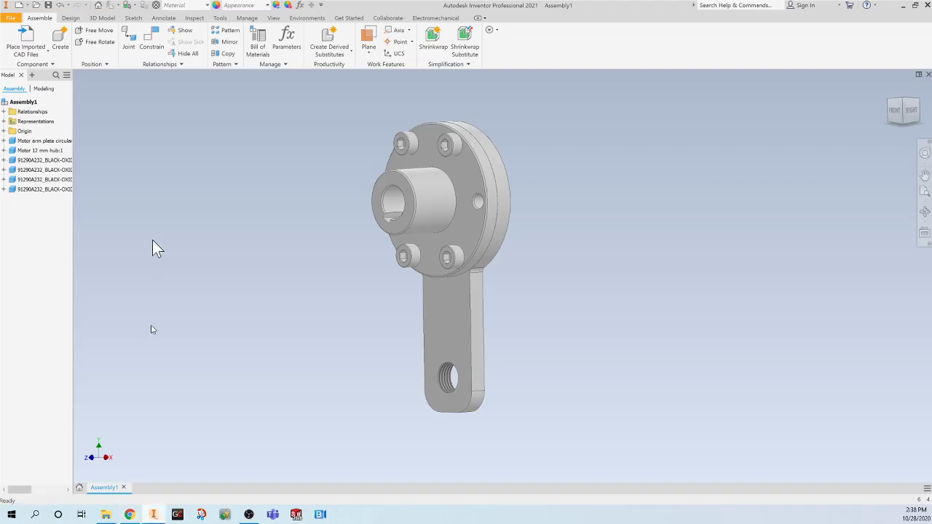
click(33, 43)
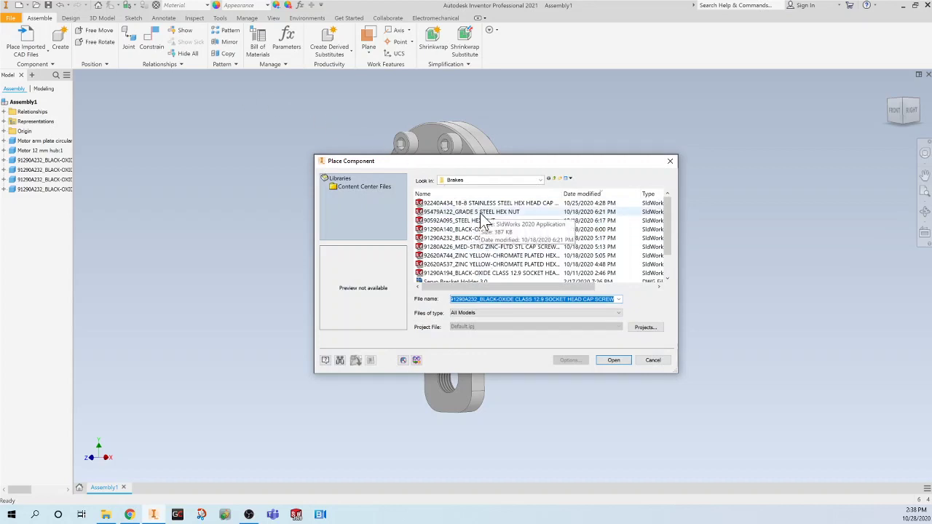
click(658, 362)
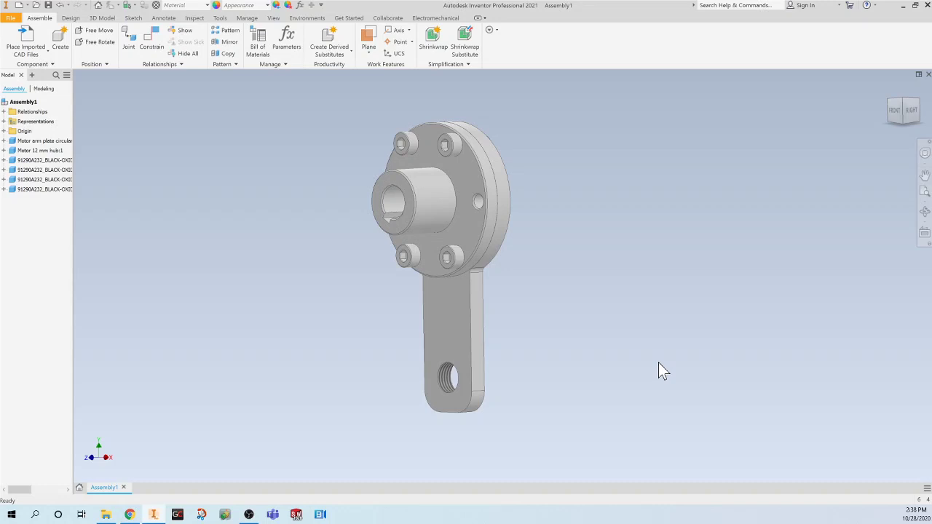